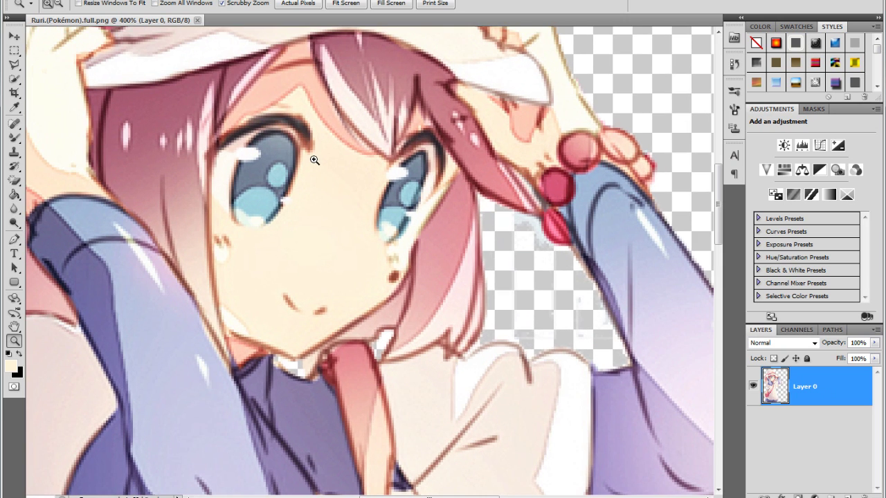
Trace the upper eyelash of the eye on the image's left side with the Pen tool and convert the path to a selection
left_click(13, 239)
left_click(215, 142)
left_click_drag(315, 144, 331, 218)
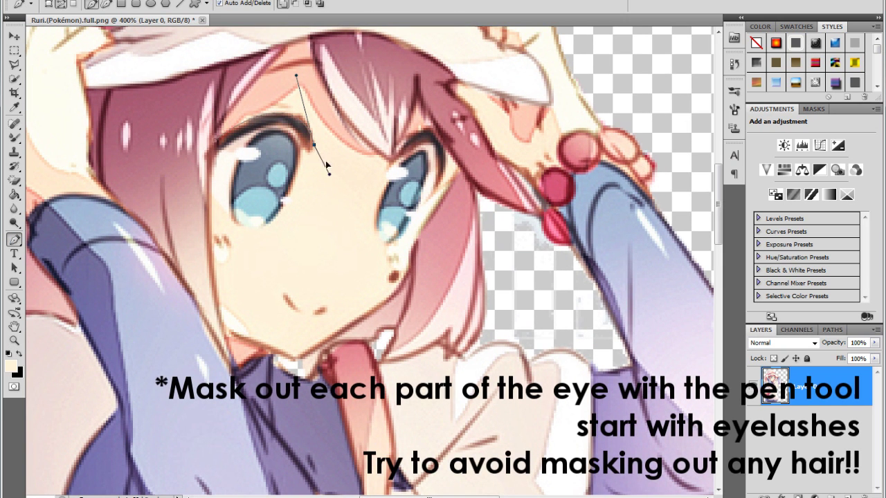
left_click_drag(263, 129, 232, 146)
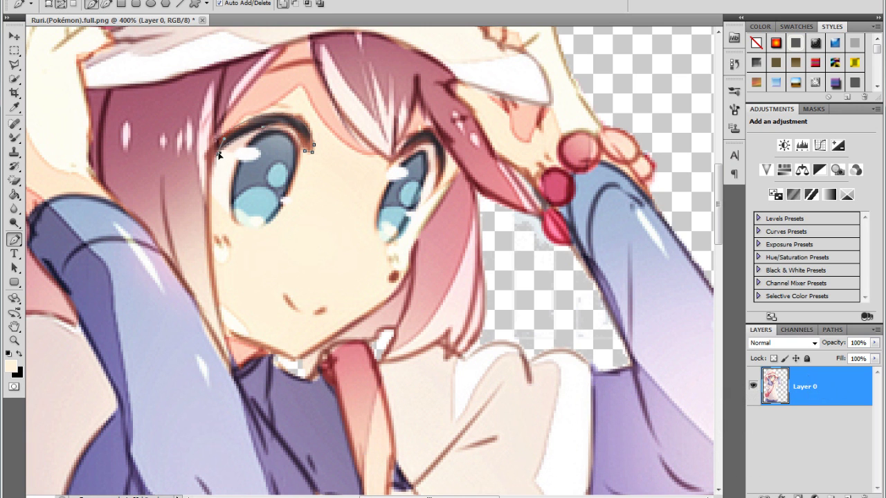
right_click(252, 136)
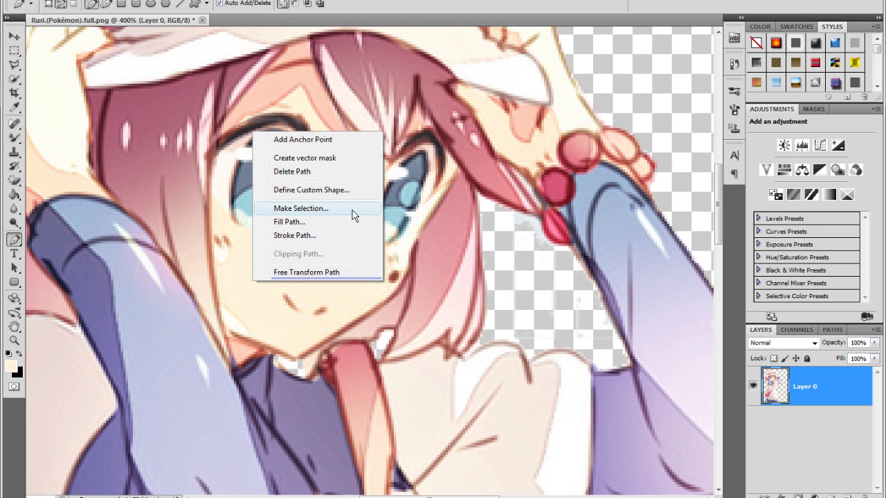
left_click(301, 209)
left_click(510, 130)
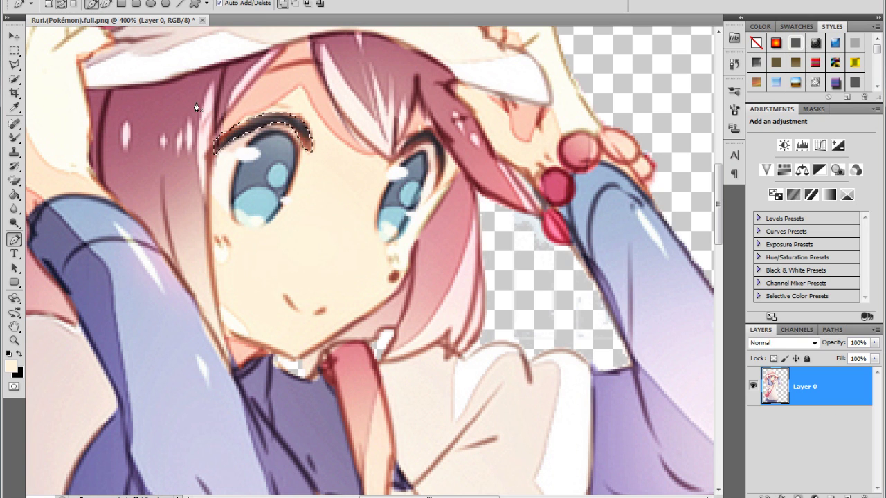
Cut the selected eyelash to a new layer, name it "eyelash" and hide it
left_click(19, 67)
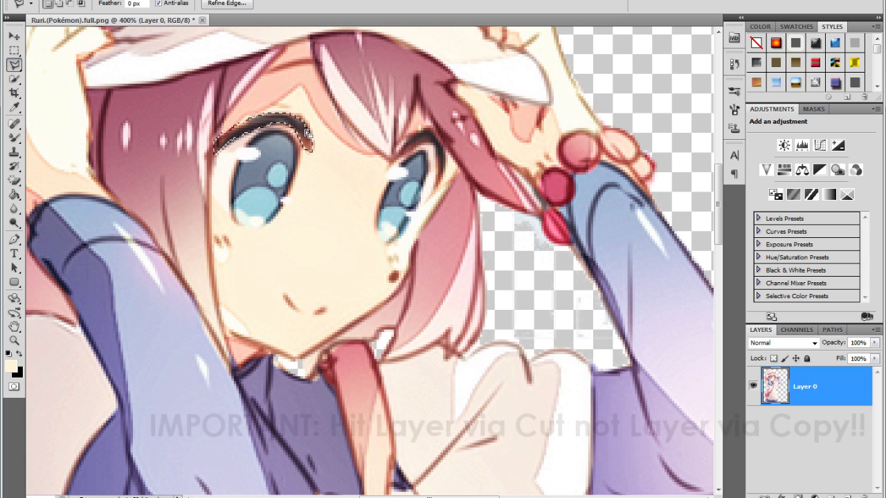
right_click(332, 133)
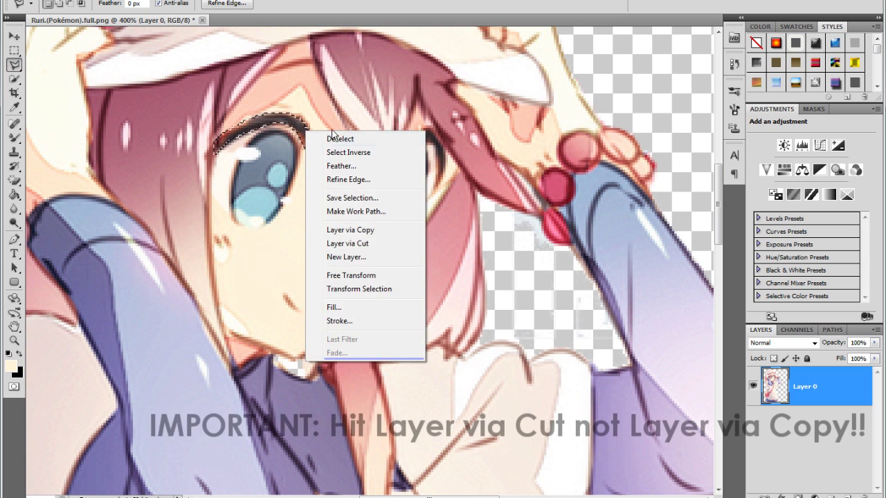
left_click(346, 244)
double_click(808, 387)
type("eyelash")
key("Return")
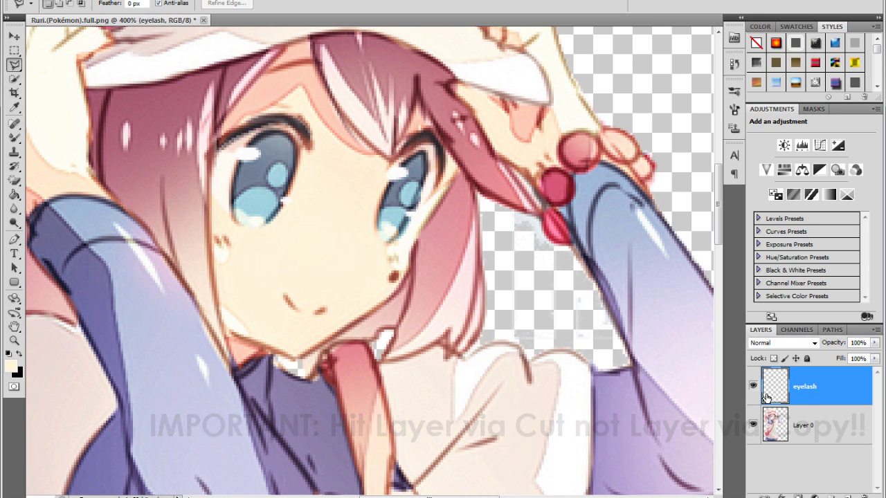
left_click(753, 389)
On Layer 0, trace the other eye's eyelash with the Pen tool and convert the path to a selection
left_click(830, 433)
left_click(15, 253)
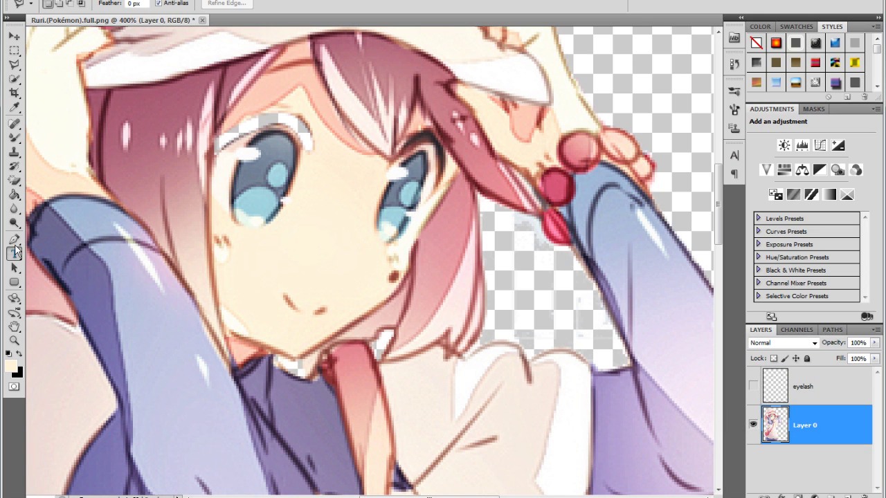
left_click(14, 240)
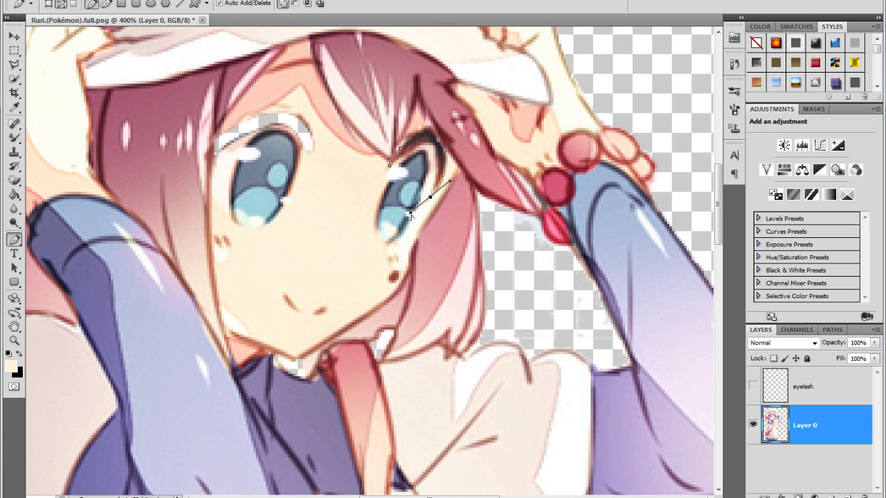
right_click(414, 143)
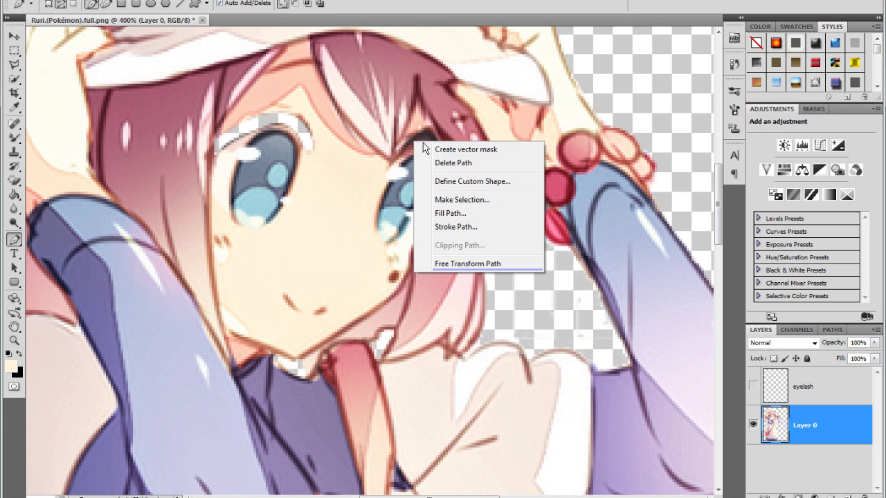
left_click(510, 207)
left_click(505, 130)
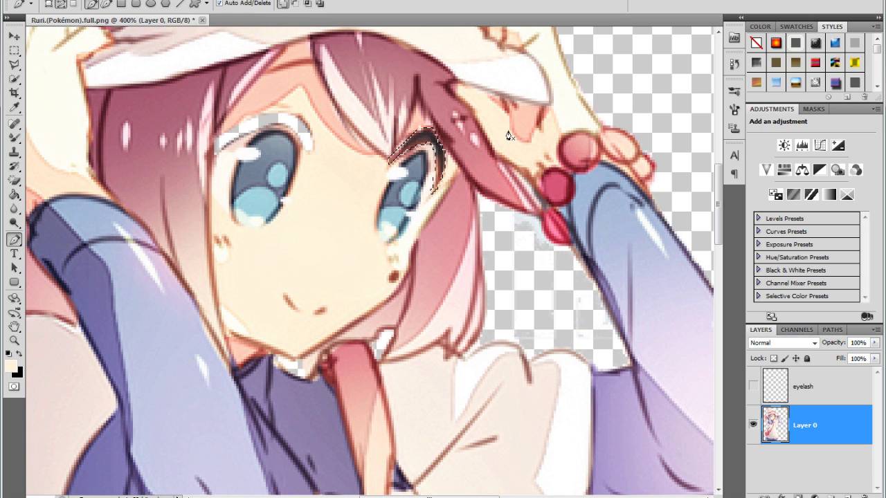
Cut the second selected eyelash to its own layer, name it "eyelash" and hide it
scroll(83, 73, "left", 3)
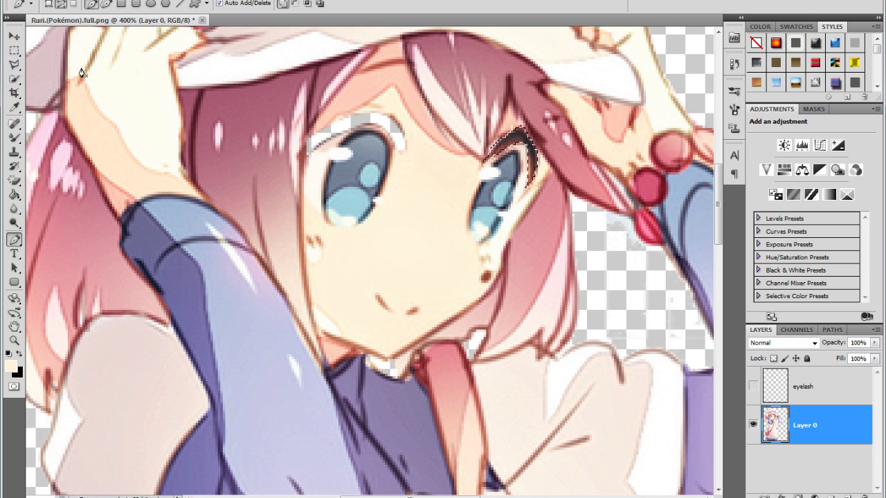
left_click(15, 64)
right_click(523, 136)
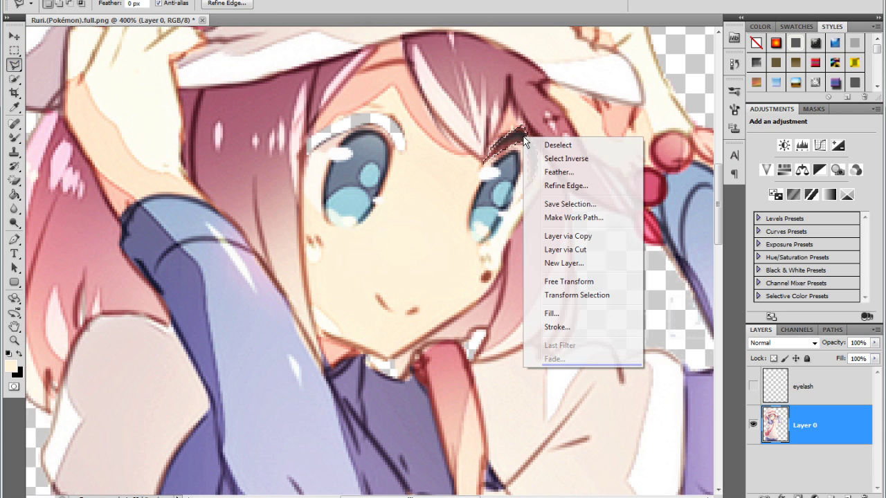
left_click(619, 253)
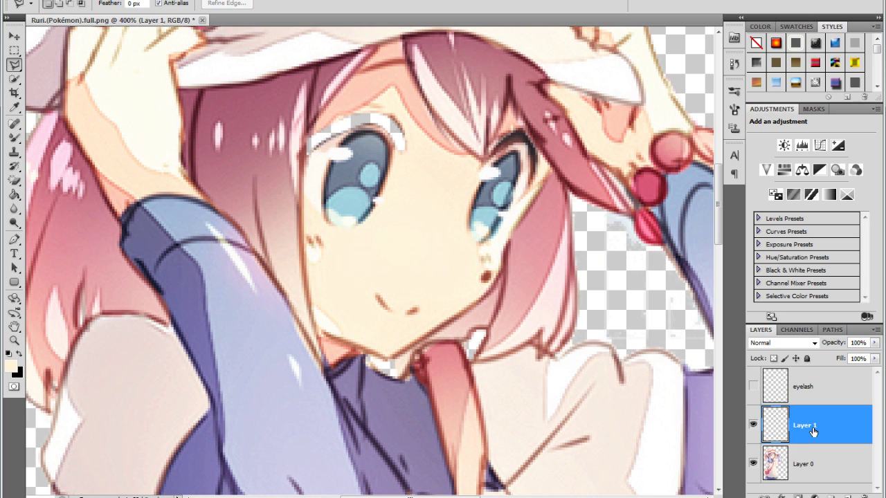
double_click(813, 430)
left_click(862, 278)
key("Return")
left_click(753, 424)
On Layer 0, outline the whole left-hand eye, including pupil and sclera, with the Pen tool and make it a selection
left_click(805, 475)
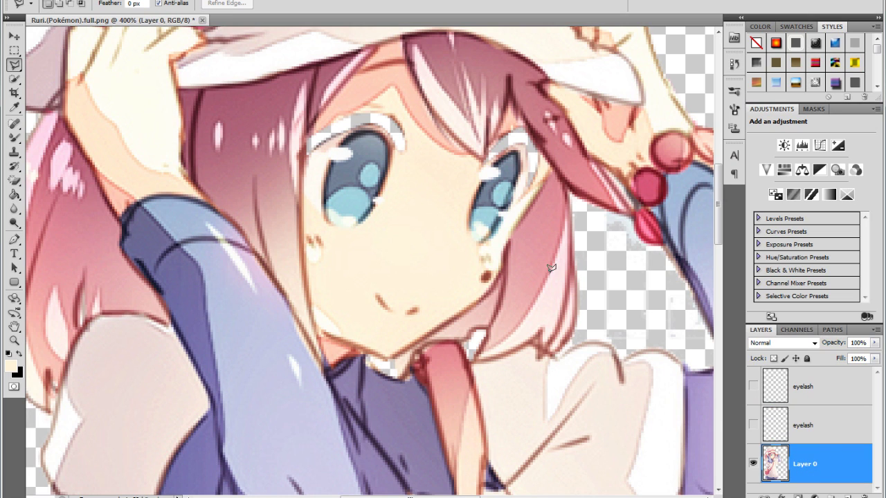
left_click(14, 240)
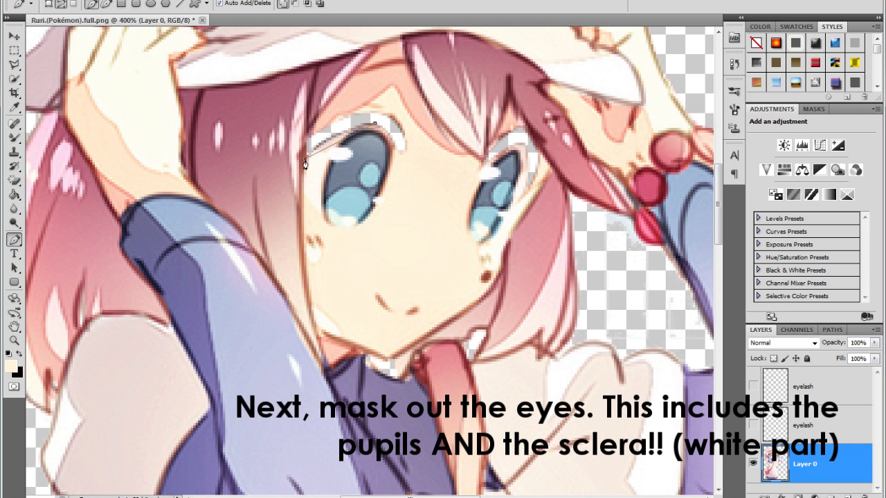
left_click(305, 159, "alt")
left_click(303, 201)
left_click(322, 212)
left_click_drag(357, 228, 364, 223)
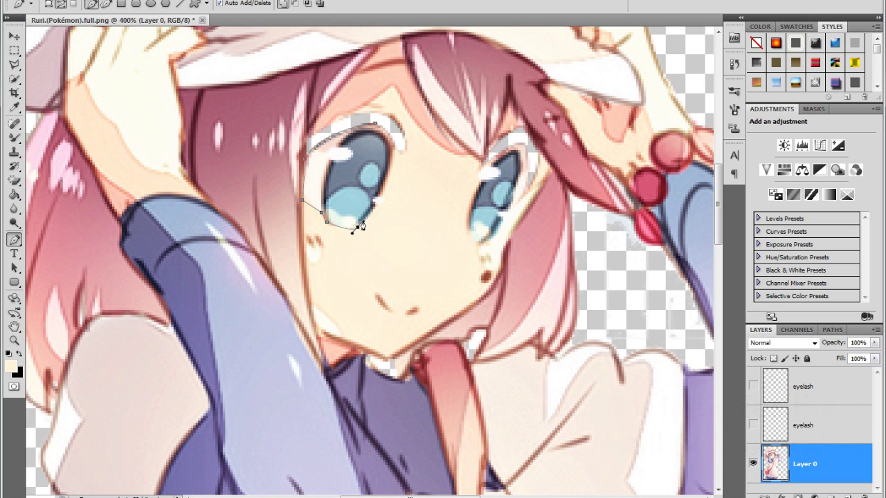
left_click_drag(393, 96, 397, 83)
right_click(365, 158)
left_click(409, 220)
key("Return")
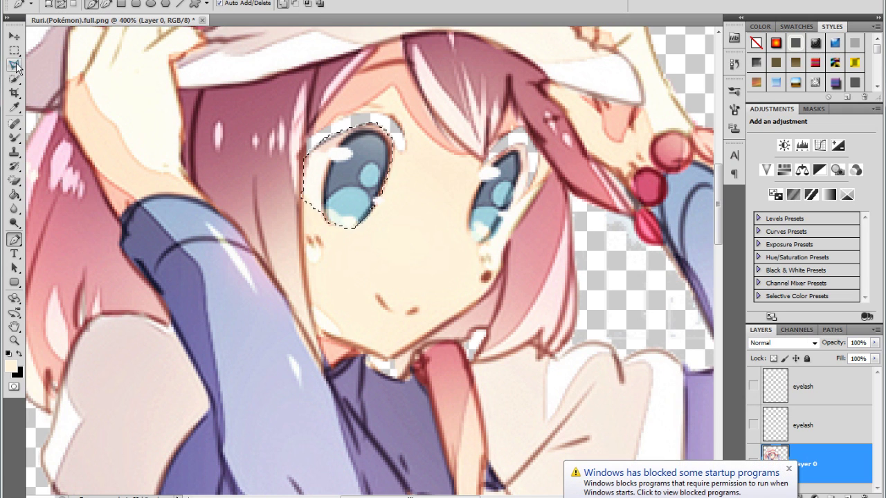
Cut the selected left-hand eye to a new layer, name it "eye" and hide it
left_click(13, 64)
right_click(372, 160)
left_click(447, 279)
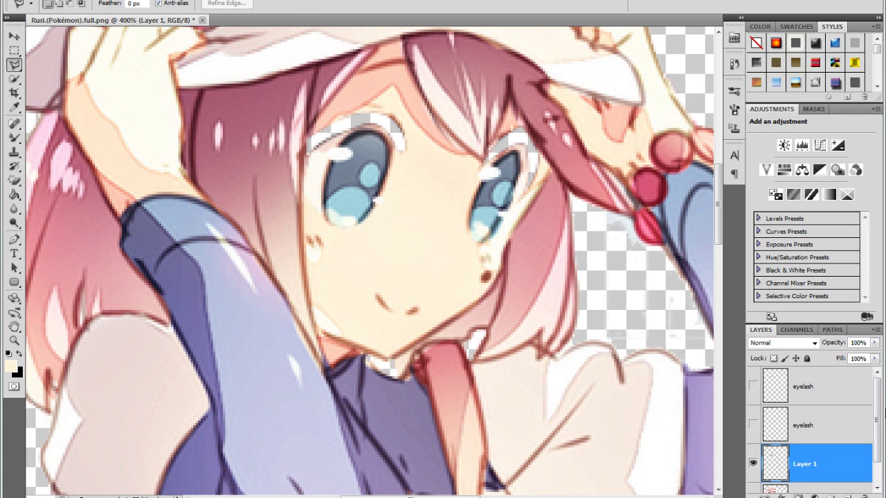
double_click(804, 463)
type("eye")
key("Return")
left_click(754, 469)
On Layer 0, outline the right-hand eye with the Pen tool and convert the path to a selection
scroll(810, 429, "down", 1)
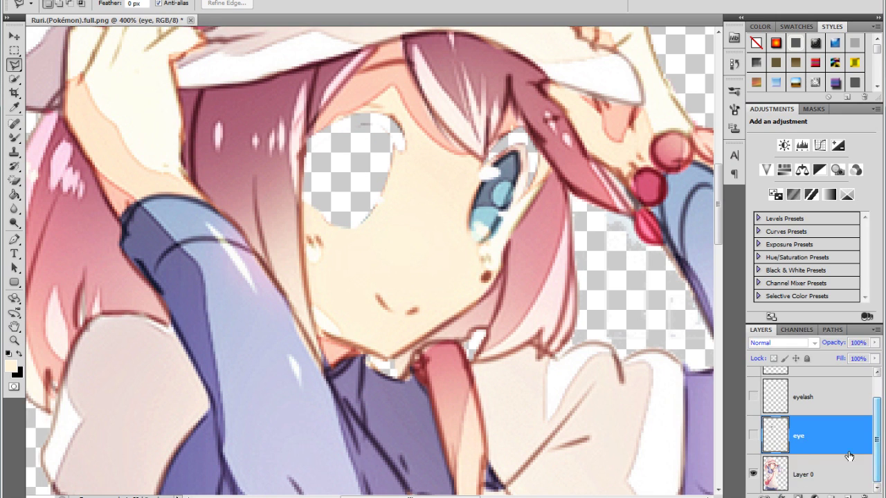
left_click(810, 475)
left_click(14, 240)
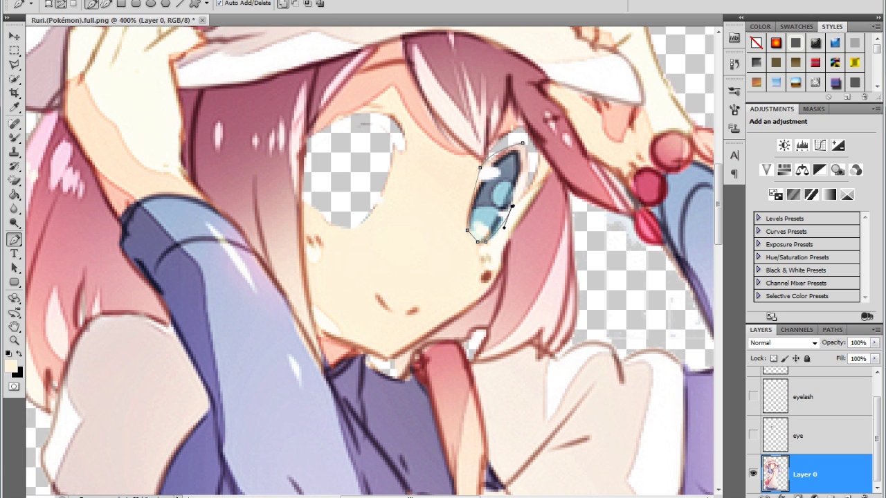
right_click(516, 162)
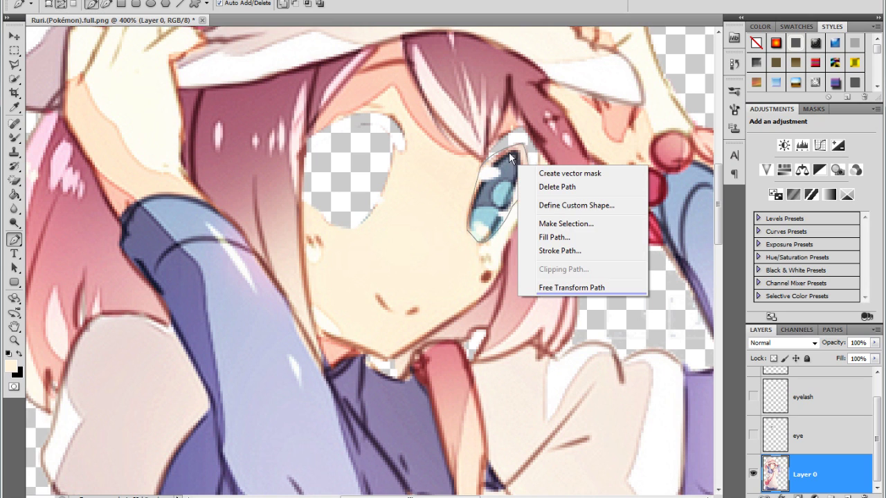
left_click(584, 226)
left_click(512, 131)
Cut the selected right-hand eye to its own layer, name it "eye" and hide it
key("l")
right_click(562, 294)
left_click(587, 357)
double_click(805, 436)
type("eye")
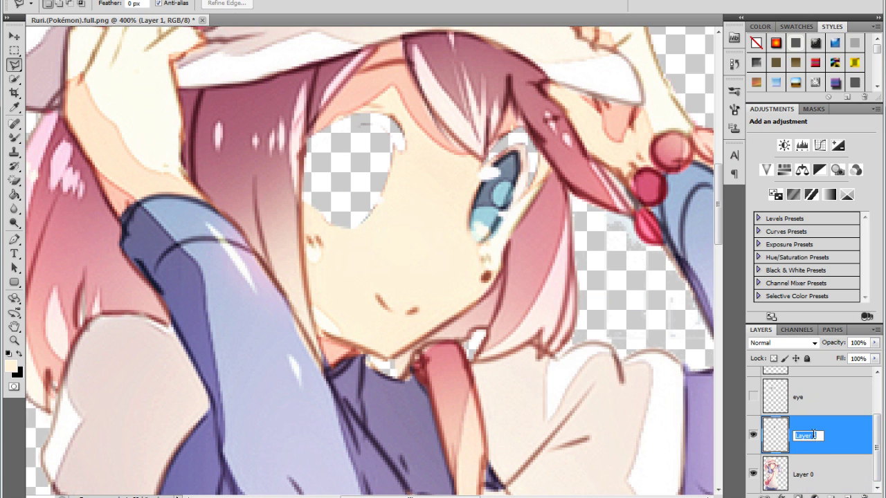
key("Return")
left_click(753, 434)
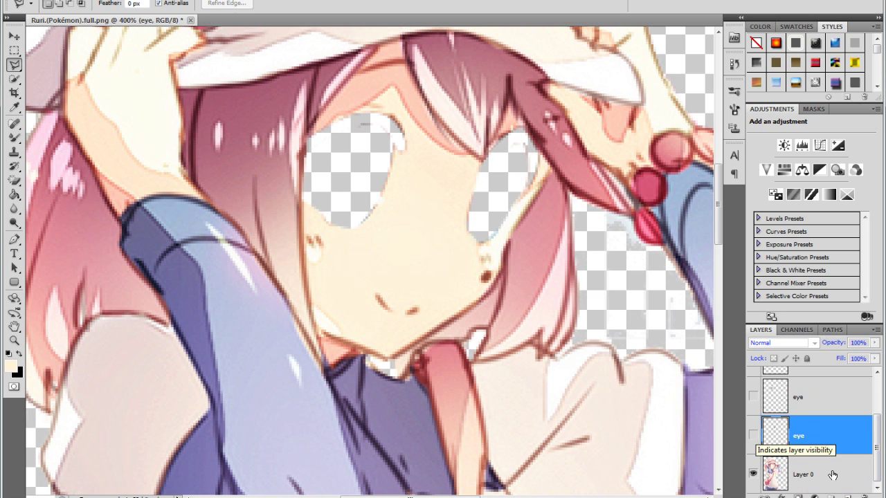
Fill both empty eye areas on Layer 0 with the cream colour of the surrounding skin using the Paint Bucket
left_click(798, 475)
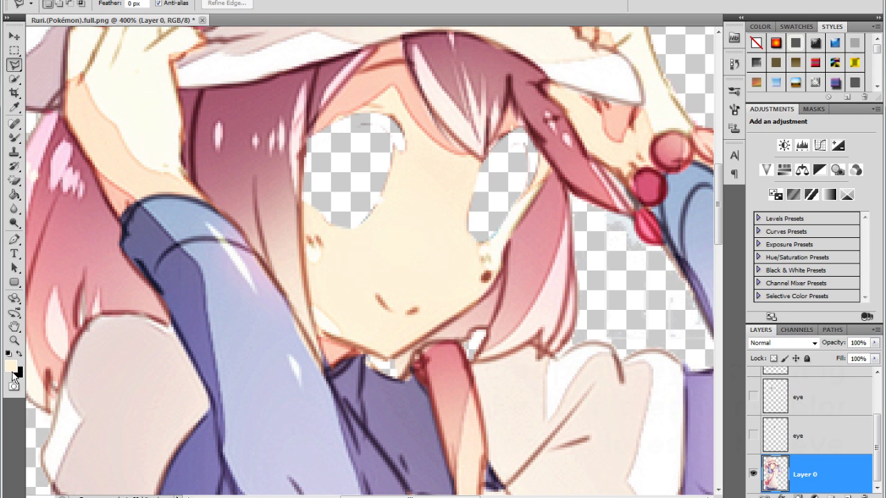
left_click(11, 367)
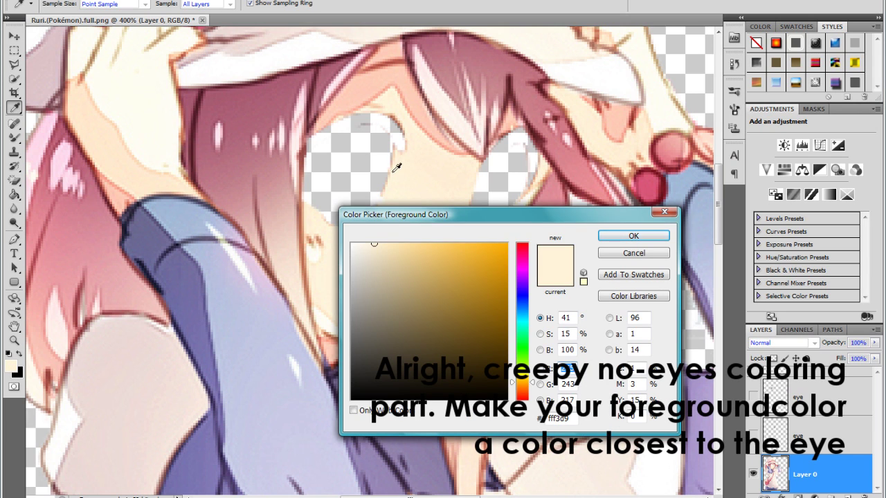
left_click(629, 236)
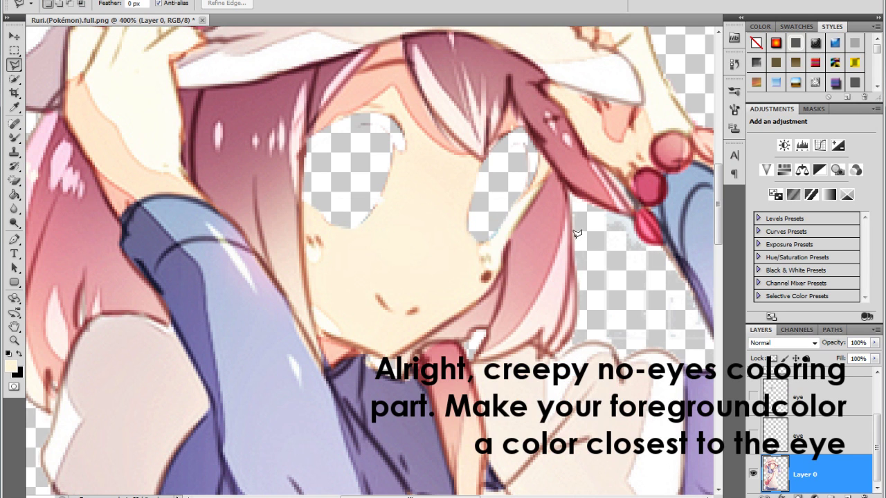
left_click(14, 196)
left_click(362, 154)
left_click(507, 169)
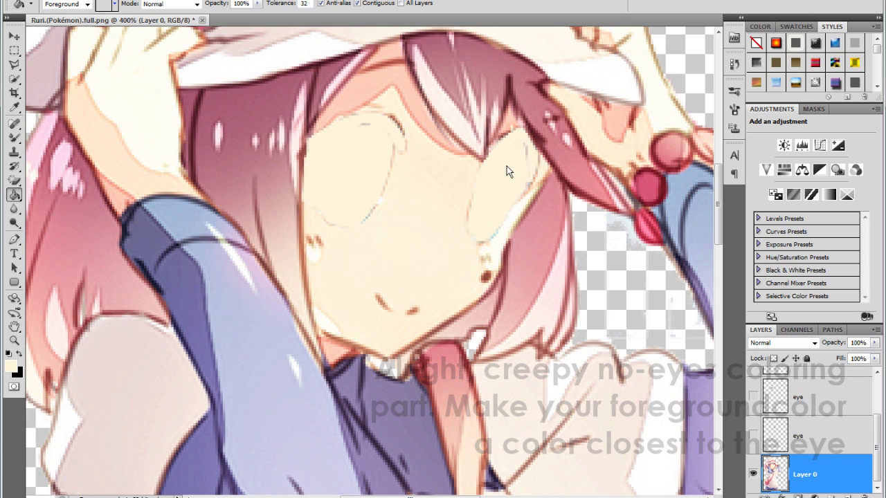
Blend away the leftover outlines around both filled eye areas with the Mixer Brush so the skin colour is even
right_click(14, 167)
left_click(14, 137)
right_click(13, 137)
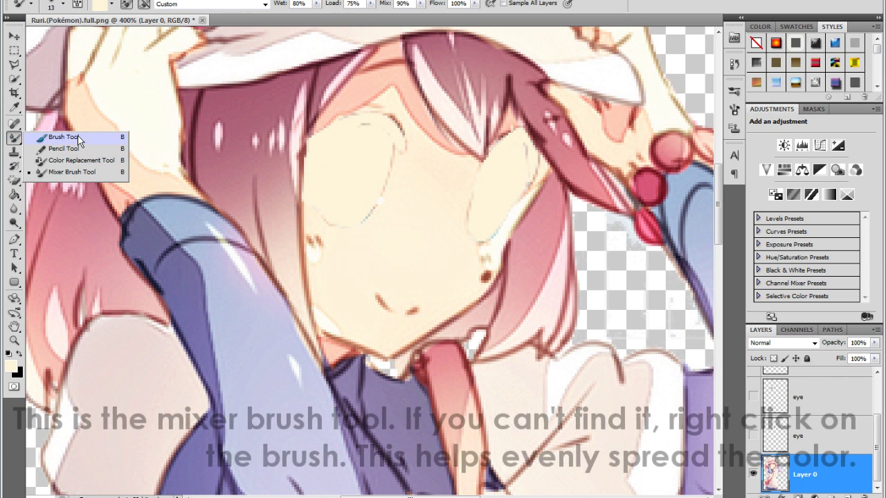
left_click(94, 176)
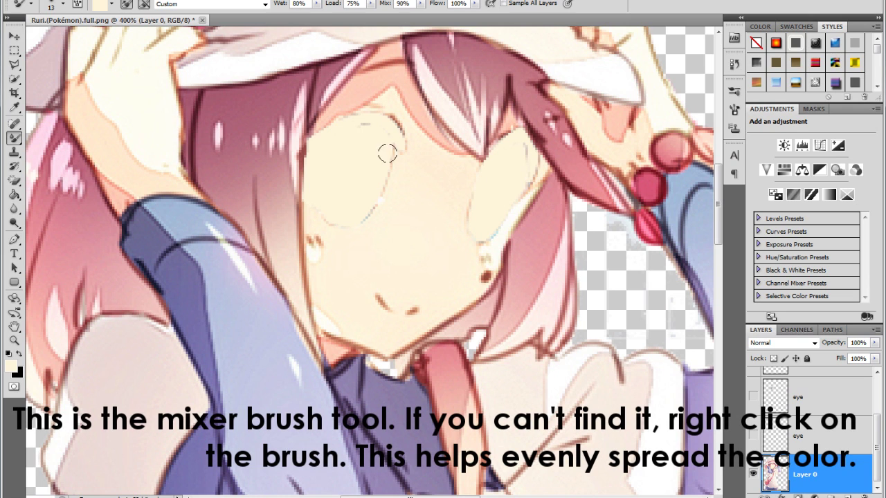
mouse_move(366, 204)
left_mouse_down()
mouse_move(326, 217)
mouse_move(400, 152)
mouse_move(388, 117)
mouse_move(369, 116)
mouse_move(367, 207)
left_mouse_up()
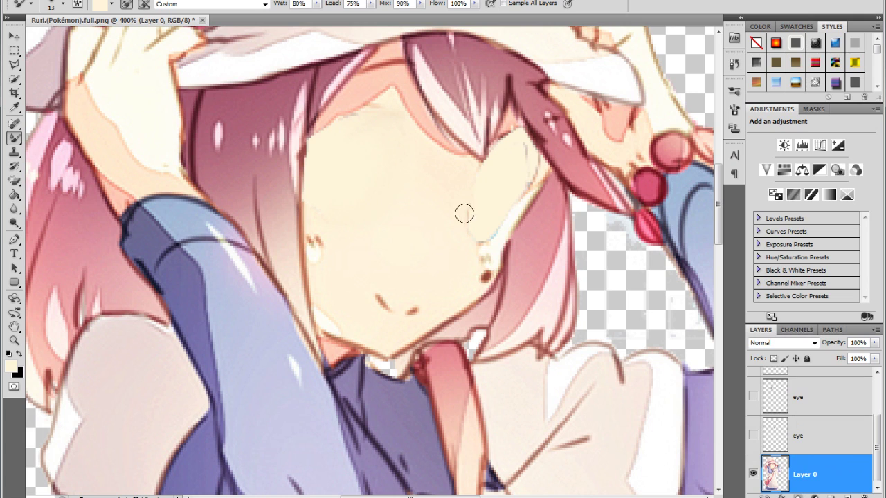
left_click_drag(484, 235, 527, 172)
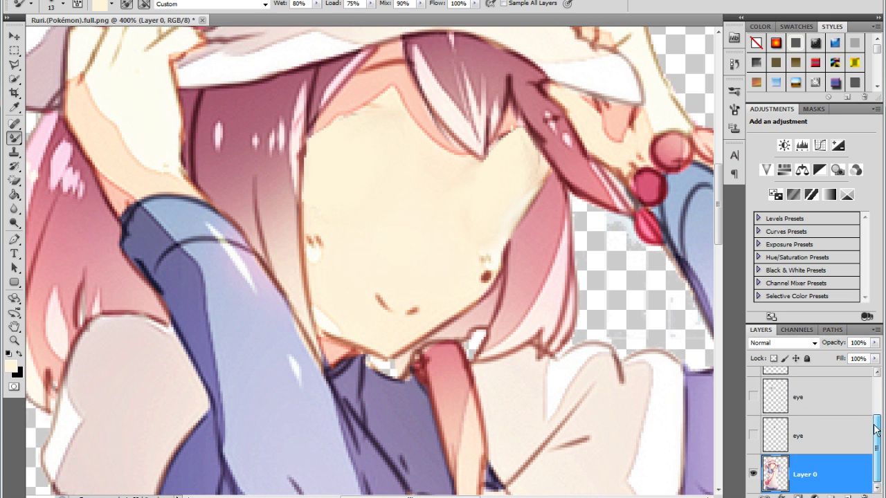
Save the eyeless image in PNG format under the name "ruri blink BASE" in the animation folder
left_click(37, 2)
left_click(64, 169)
type("ruri po")
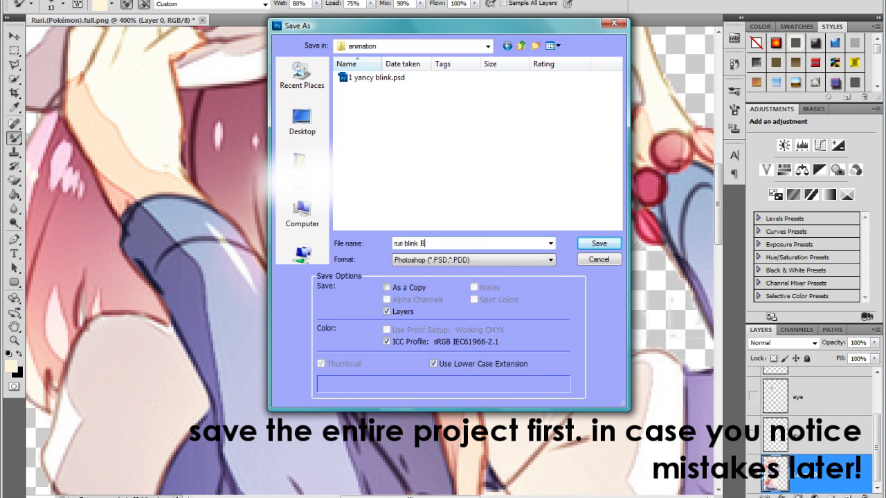
left_click(550, 259)
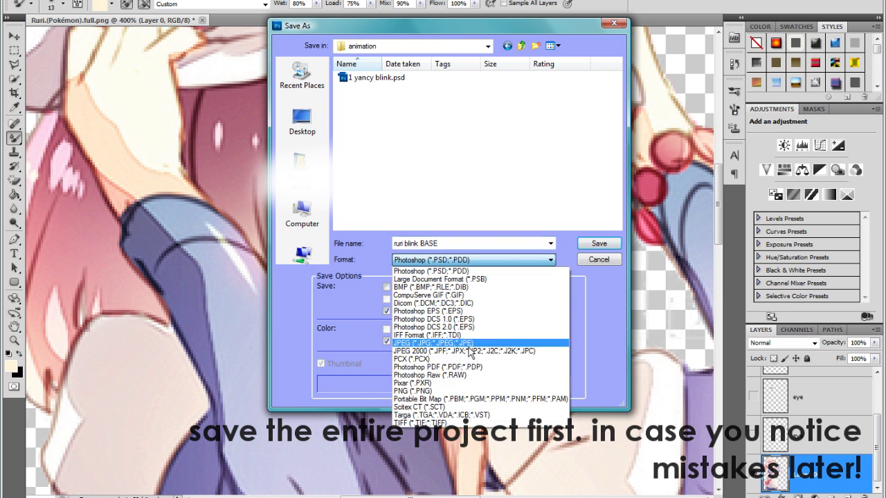
left_click(461, 391)
left_click(599, 244)
left_click(476, 154)
Hide Layer 0 and show only the two eye layers
left_click(820, 435)
left_click(753, 474)
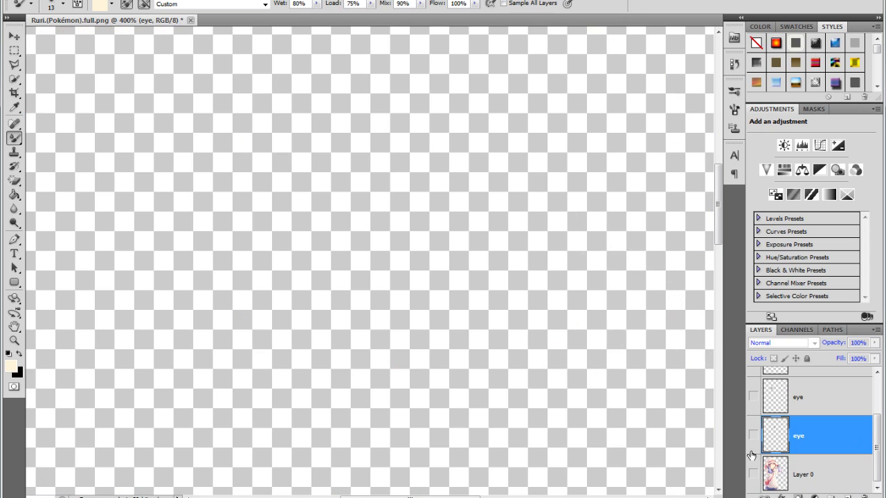
left_click(753, 398)
Save the isolated eyes in PNG format under the name "ruri blink EYES" in the animation folder
left_click(37, 1)
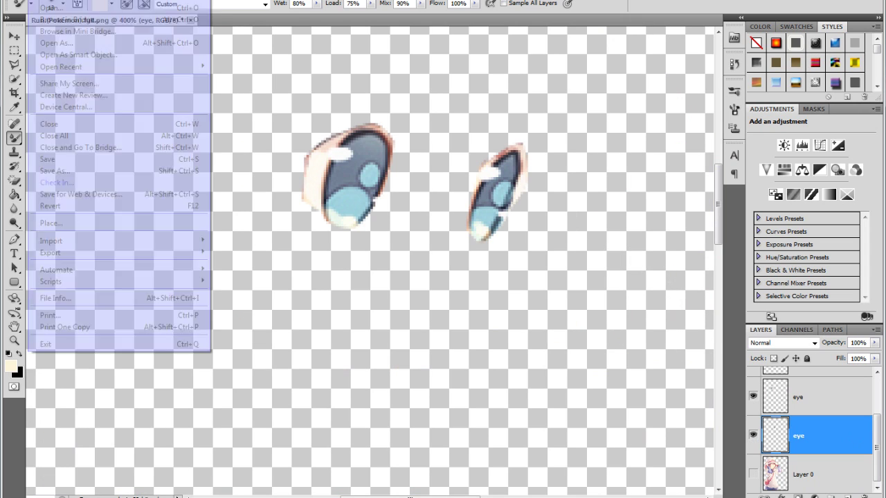
left_click(139, 171)
left_click(455, 259)
left_click(425, 299)
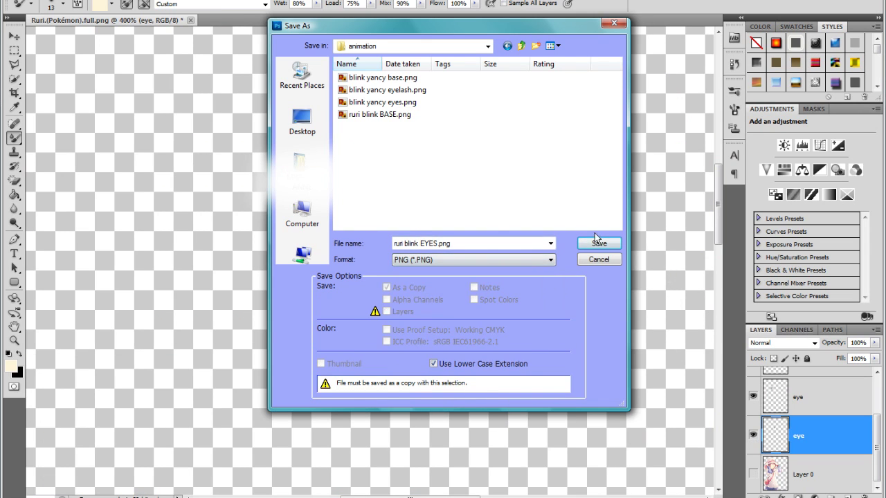
left_click(596, 241)
left_click(475, 155)
Hide both eye layers and show only the two eyelash layers
left_click_drag(876, 447, 876, 410)
left_click(753, 466)
left_click(753, 436)
left_click(828, 431)
left_click(753, 425)
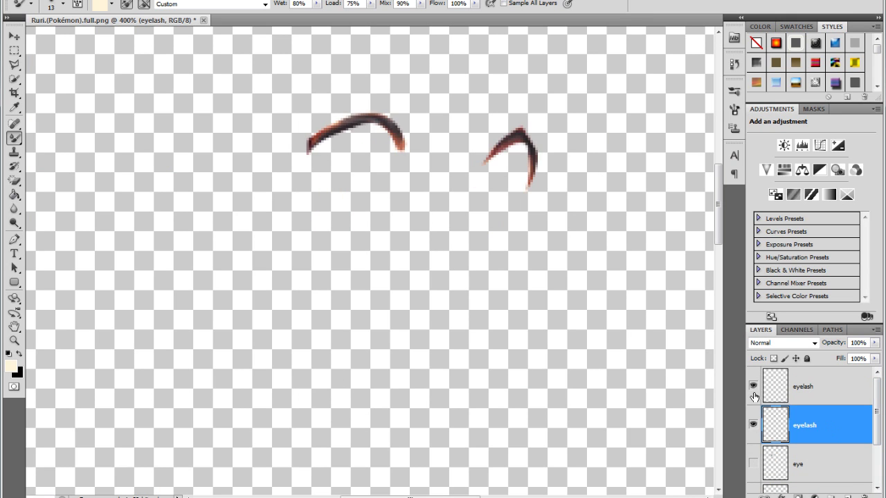
left_click(753, 385)
Save the isolated eyelashes in PNG format under the name "ruri blink EYELASHES"
key("ctrl+shift+s")
type("ruri blink EYELASHES")
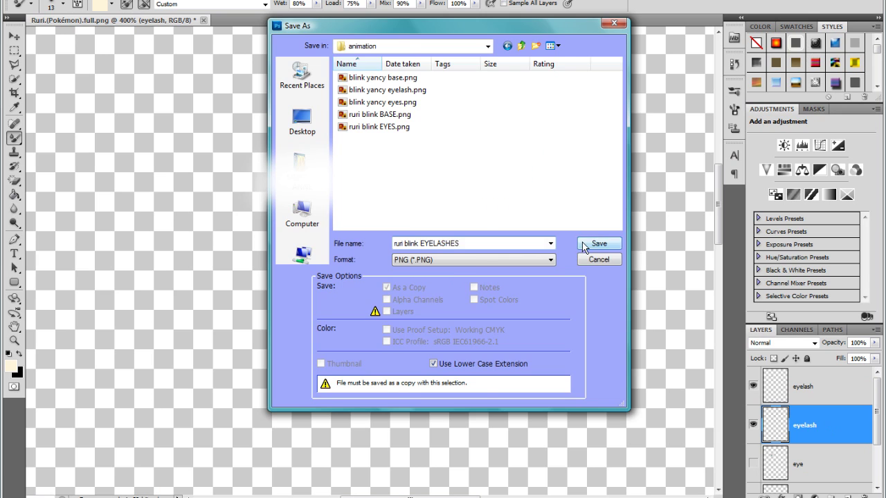
left_click(599, 243)
left_click(498, 155)
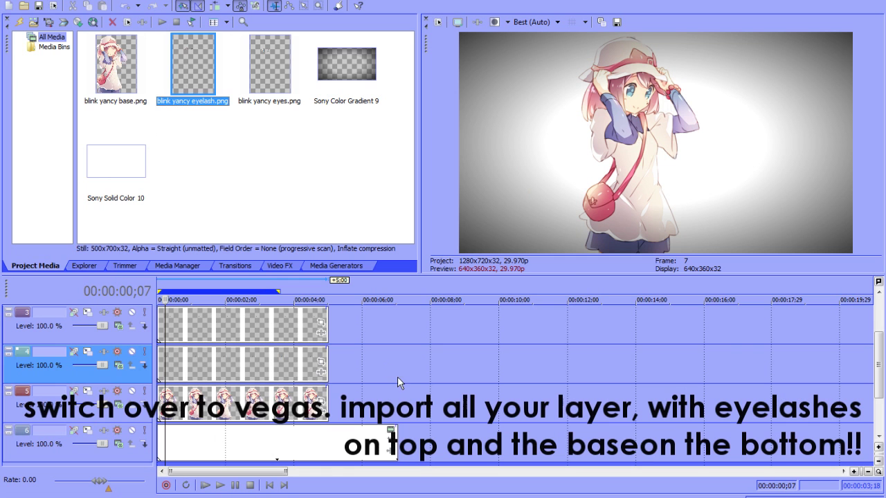
Switch to Vegas and crop the base image event to about 798 by 449, centred near X 250, Y 308, to enlarge the character
left_click(184, 399)
left_click(321, 401)
right_click(358, 159)
left_click(423, 232)
left_click(14, 61)
right_click(163, 106)
left_click(14, 47)
left_click_drag(378, 144, 378, 149)
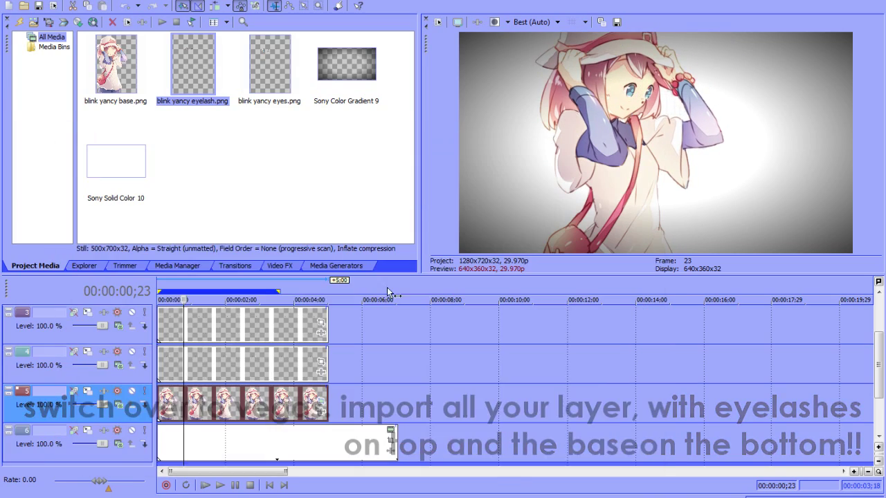
Copy the base event and paste its event attributes onto the eyes and eyelash events so all three share the same crop
right_click(175, 394)
left_click(214, 237)
right_click(187, 358)
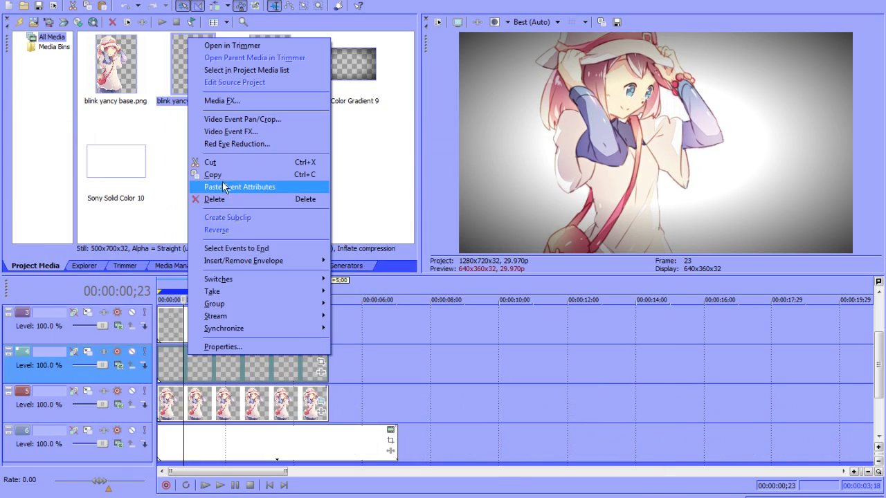
left_click(242, 185)
right_click(209, 324)
left_click(295, 161)
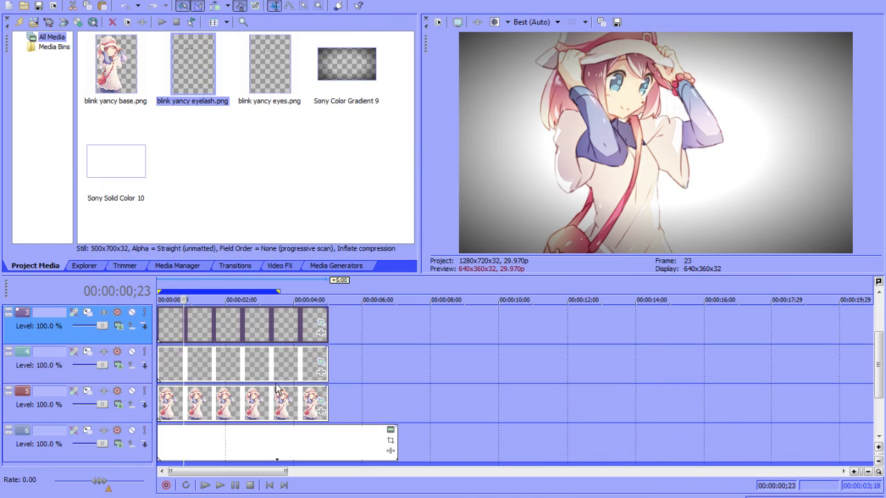
Make the eyes track and the base track compositing children of the eyelash track
left_click(169, 365)
left_click(145, 405)
left_click(145, 364)
left_click(216, 363)
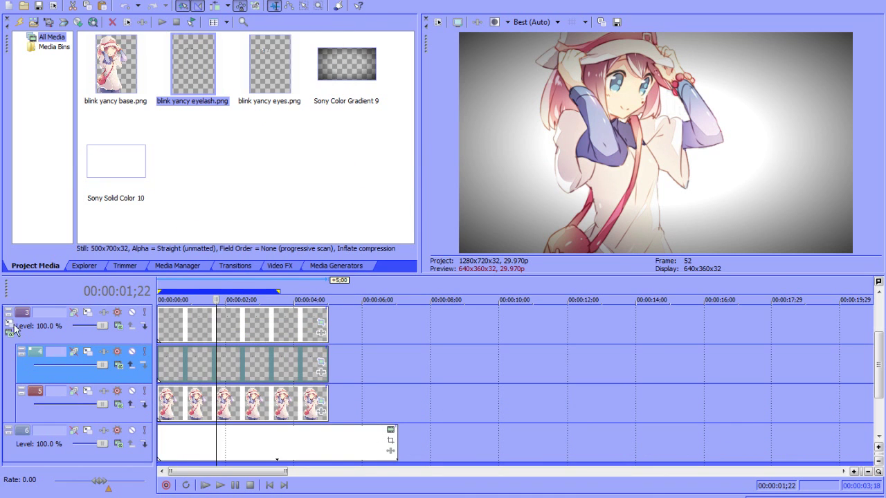
Name the parent track that holds the eyelashes "eyelases"
right_click(19, 332)
left_click(72, 338)
type("eyelases")
left_click(322, 337)
left_click(646, 154)
Name the two child tracks "eyes" and "base"
left_click(199, 364)
right_click(56, 355)
left_click(122, 205)
type("eyes")
key("Return")
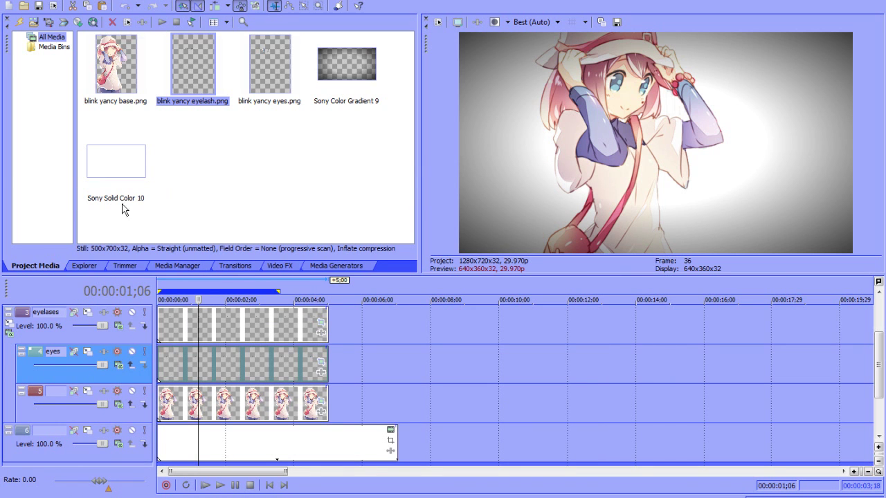
right_click(54, 391)
left_click(68, 242)
type("base")
key("Return")
Keyframe the eyelash event's position at 00:00:00;22 and lower the eyelashes at 00:00:00;25 with a Y center of about 275.6
left_click(320, 332)
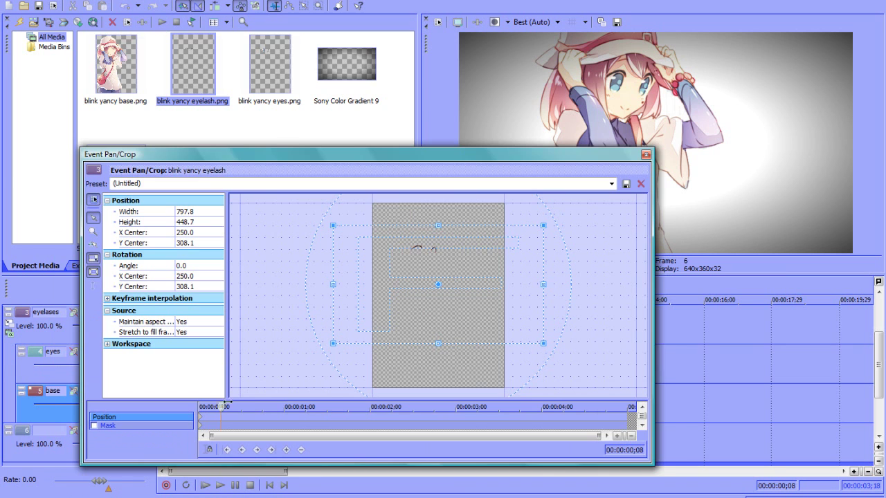
left_click_drag(439, 154, 346, 101)
left_click_drag(106, 348, 166, 348)
scroll(201, 361, "up", 3)
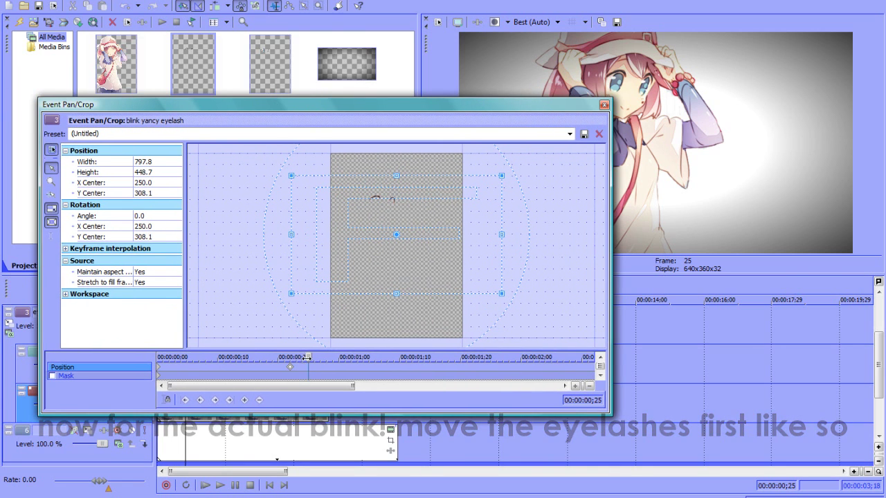
left_click(290, 367)
key("Right")
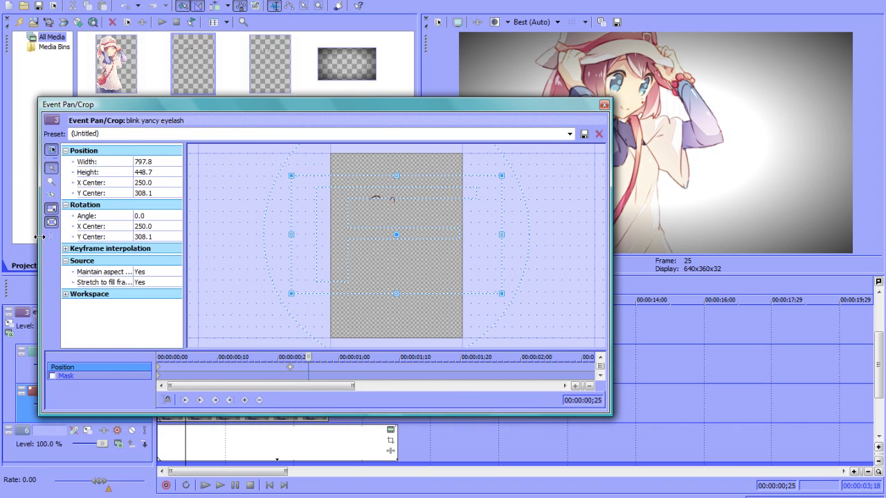
left_click_drag(419, 274, 424, 264)
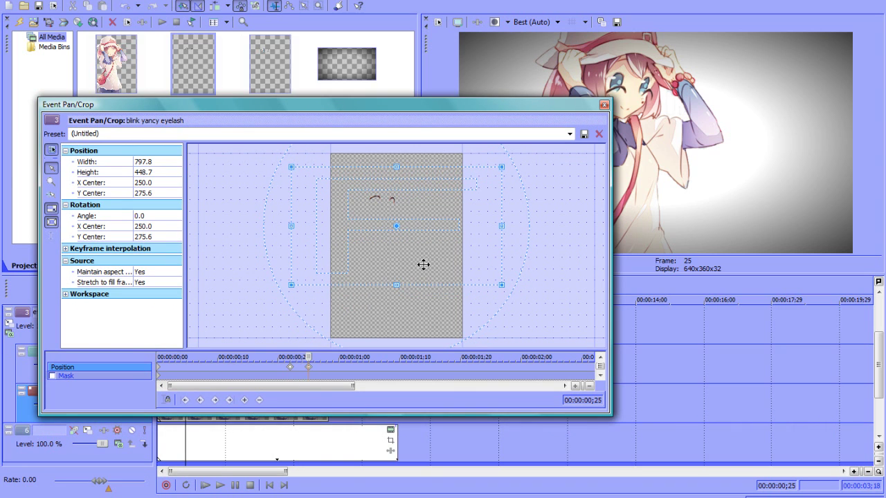
Copy the eyelashes' raised position keyframe at 00:00:00;22 and paste it at 00:00:00;28 to reopen the blink
right_click(291, 366)
left_click(337, 238)
key("ctrl+v")
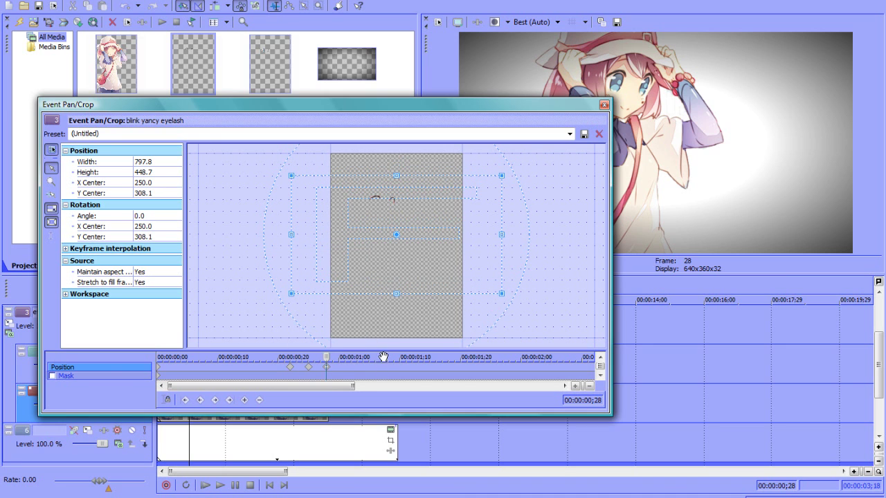
left_click(603, 105)
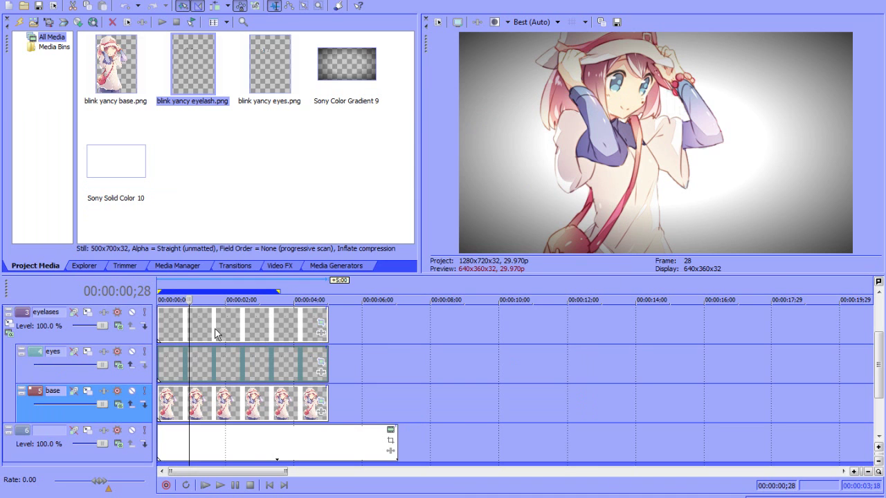
Set the playhead to the lowered eyelash keyframe at 00:00:00;25 and enable the mask in the eyes event's Pan/Crop
left_click(322, 364)
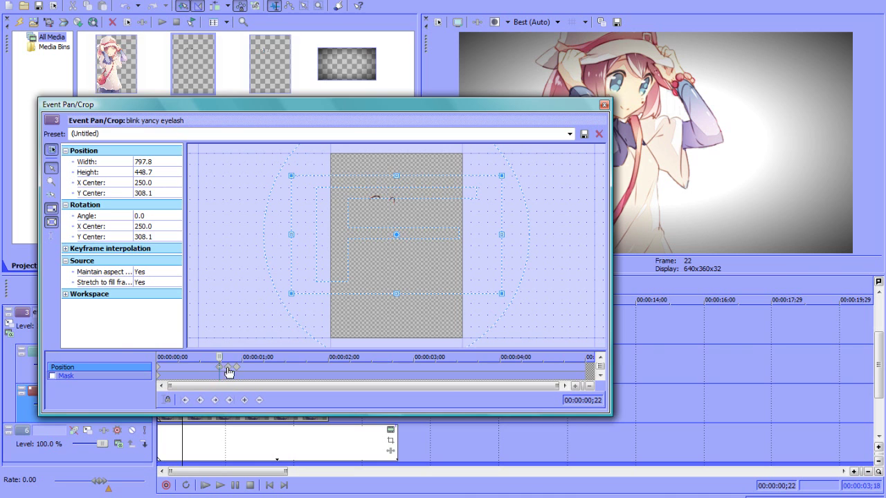
left_click(227, 366)
left_click(604, 104)
left_click(321, 364)
scroll(250, 393, "up", 3)
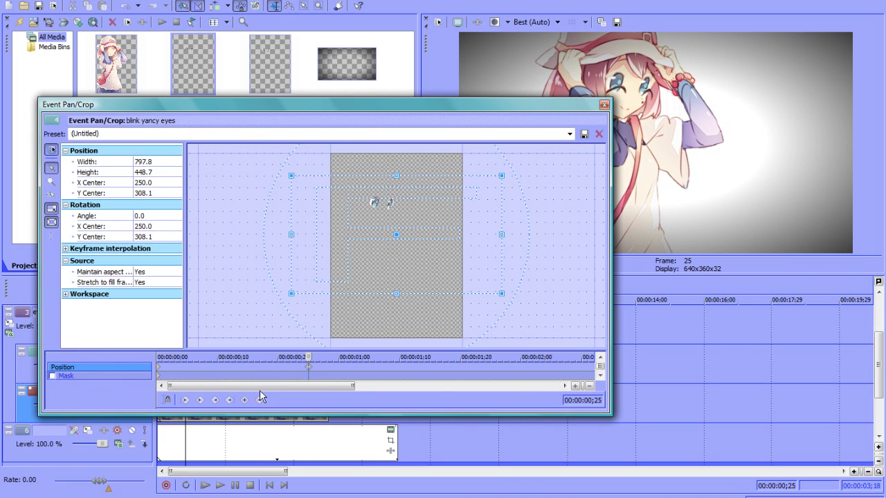
left_click(52, 376)
scroll(380, 205, "up", 5)
Draw closed positive mask paths around both eyes with the anchor creation tool at the start of the event
left_click(51, 182)
left_click(343, 217)
left_click(376, 230)
left_click(397, 193)
left_click(396, 181)
left_click(357, 178)
left_click(343, 188)
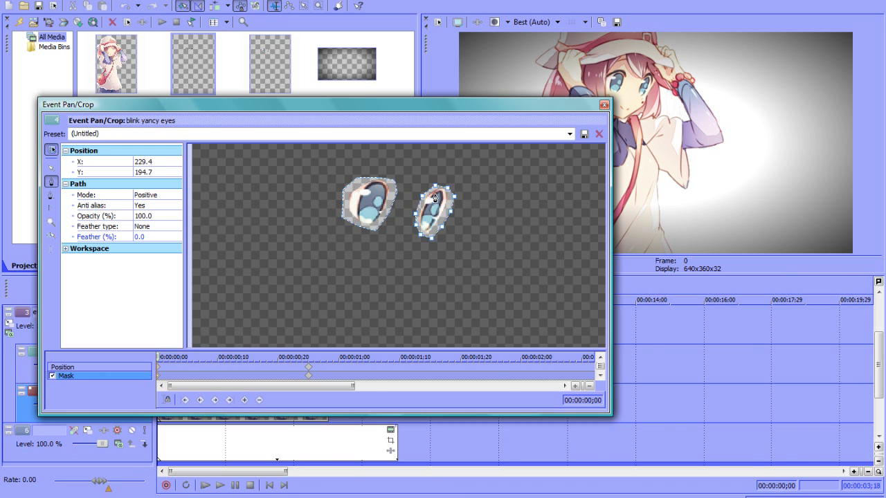
Add eye mask keyframes at 00:00:00;22 and 00:00:00;28, on either side of the closed-eye frame
left_click(309, 367)
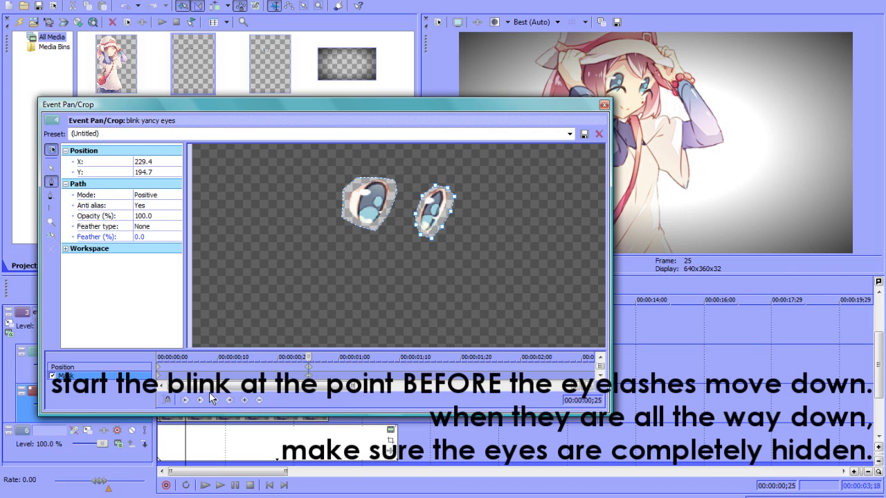
left_click(51, 222)
left_click(382, 227)
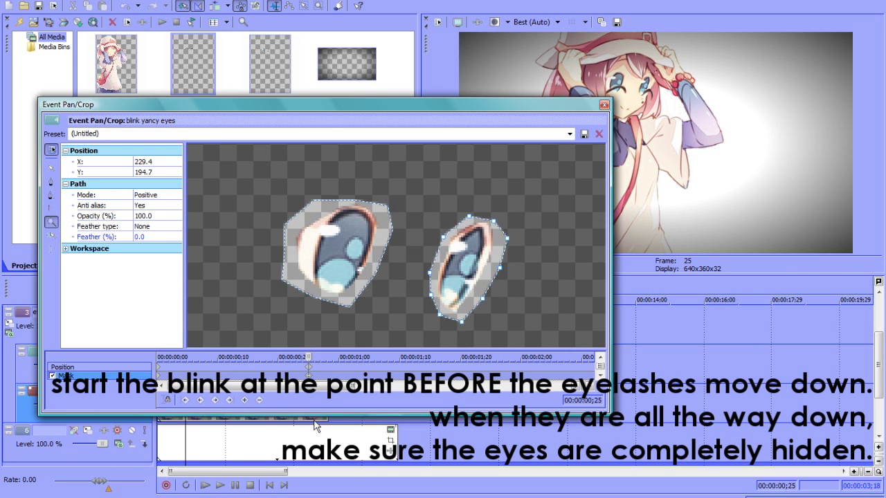
key("Left")
key("Left")
key("Left")
key("alt+Right")
key("alt+Right")
key("alt+Right")
Pull the upper mask points of the left-hand eye down at 00:00:00;25 to hide that eye
left_click(50, 169)
left_click_drag(315, 201, 314, 287)
left_click_drag(284, 226, 285, 250)
left_click_drag(355, 200, 341, 300)
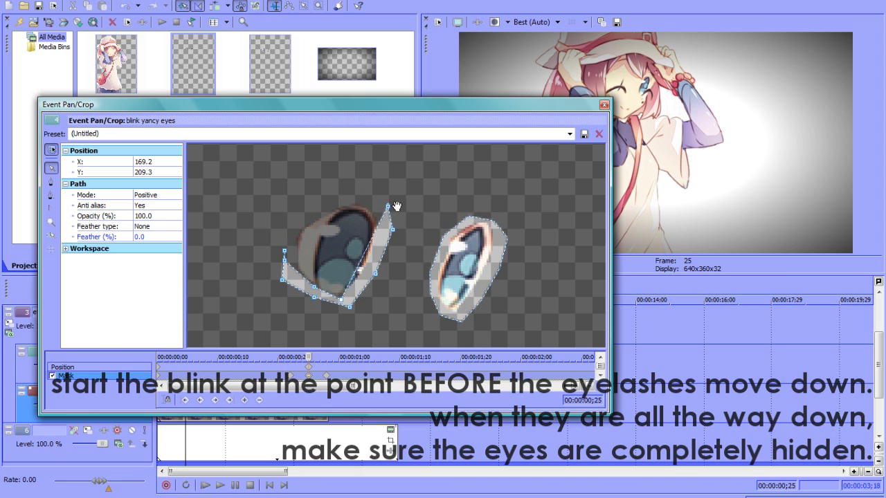
left_click_drag(389, 207, 380, 250)
Pull the mask points of the right-hand eye down at 00:00:00;25 to hide that eye
left_click_drag(468, 217, 460, 310)
left_click_drag(492, 222, 490, 272)
left_click_drag(508, 239, 514, 264)
left_click_drag(502, 267, 459, 316)
left_click_drag(444, 237, 439, 313)
Reshape the masks of both eyes on the frame just after the blink begins to match the falling eyelashes
left_click(327, 376)
left_click(292, 376)
key("Right")
key("Right")
key("Left")
left_click(346, 259)
left_click_drag(345, 239, 346, 228)
left_click_drag(447, 263, 449, 268)
left_click_drag(429, 274, 448, 282)
Refine the eye masks at 00:00:00;24 and 00:00:00;26 so the eyes stay hidden above the moving eyelashes
left_click(302, 376)
left_click_drag(435, 285, 462, 280)
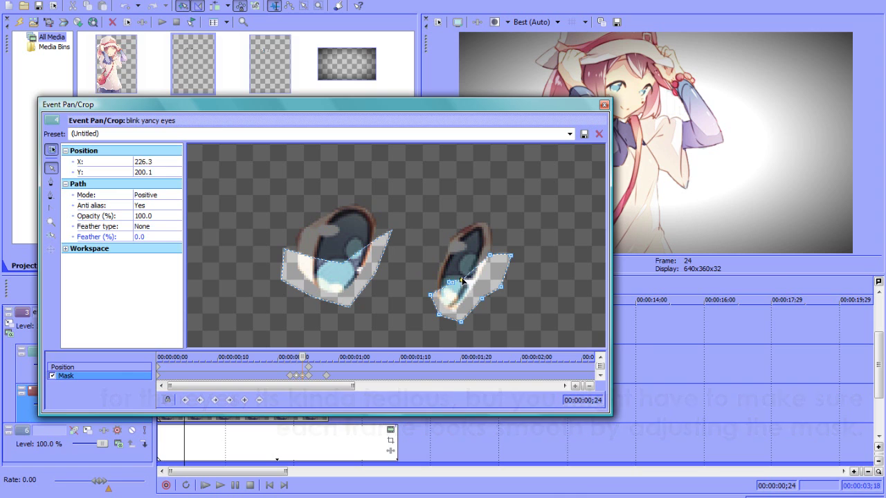
left_click(314, 360)
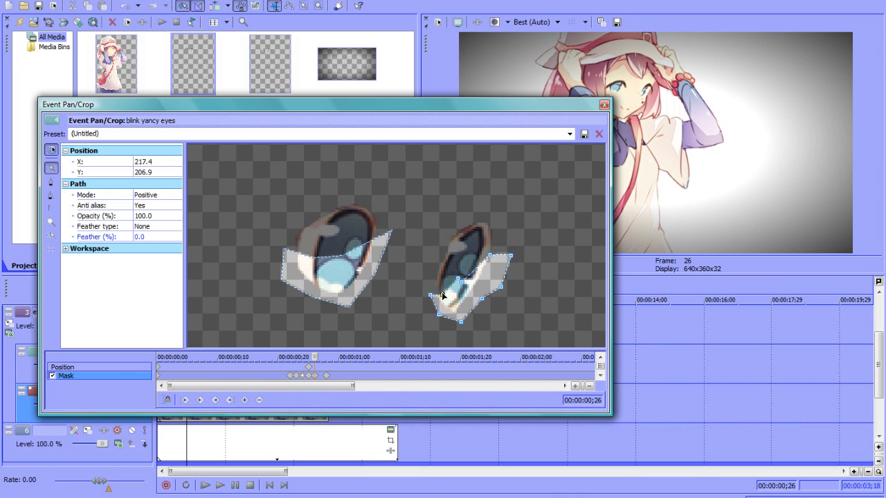
key("Right")
key("Right")
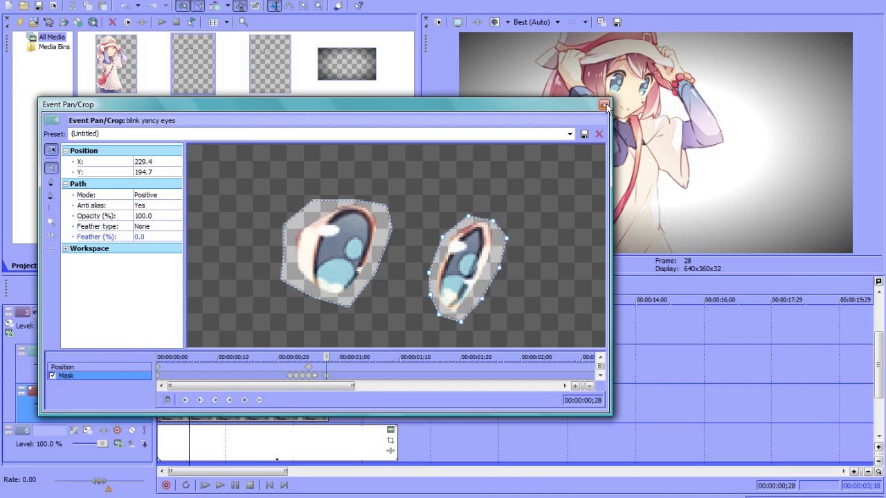
left_click(605, 105)
Step through the eyes event's mask animation frame by frame to check the blink
left_click(164, 353)
left_click(322, 360)
left_click(206, 376)
key("Right")
key("Right")
key("Right")
key("Right")
key("Right")
key("Right")
key("Right")
key("Right")
key("Right")
key("Right")
key("Right")
key("Right")
key("Right")
Copy the eye mask keyframes of the first blink and paste them starting at 00:00:02;03 for a second blink
right_click(307, 375)
left_click(362, 255)
scroll(342, 356, "down", 3)
left_click(342, 356)
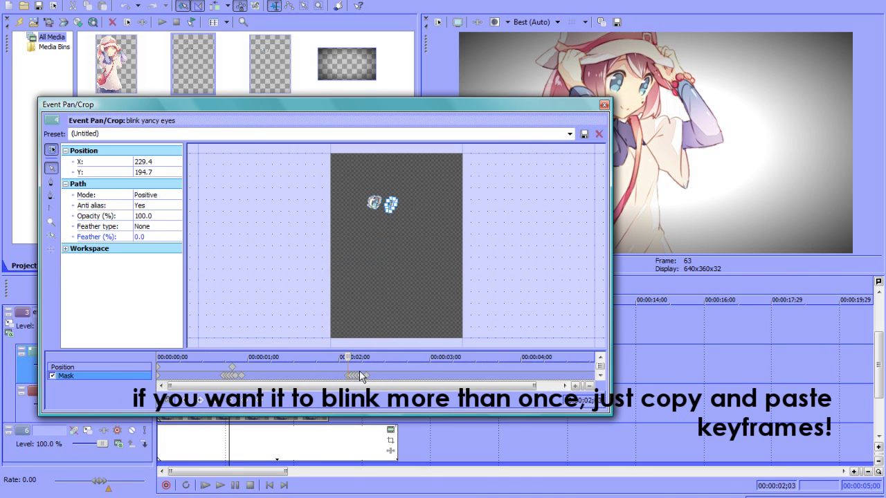
left_click(353, 376)
scroll(353, 377, "up", 3)
left_click(604, 105)
Copy the eyelash position keyframes of the first blink and paste them starting at 00:00:02;03 to match the eyes' second blink
left_click(323, 323)
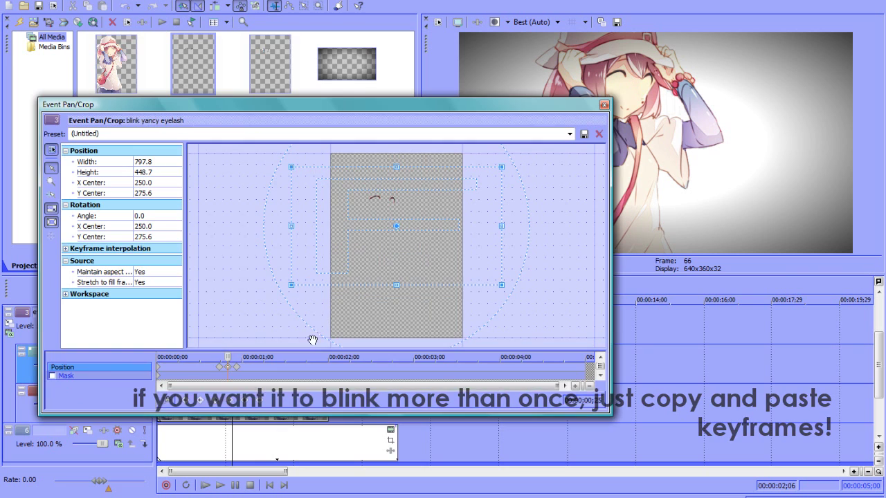
left_click(168, 400)
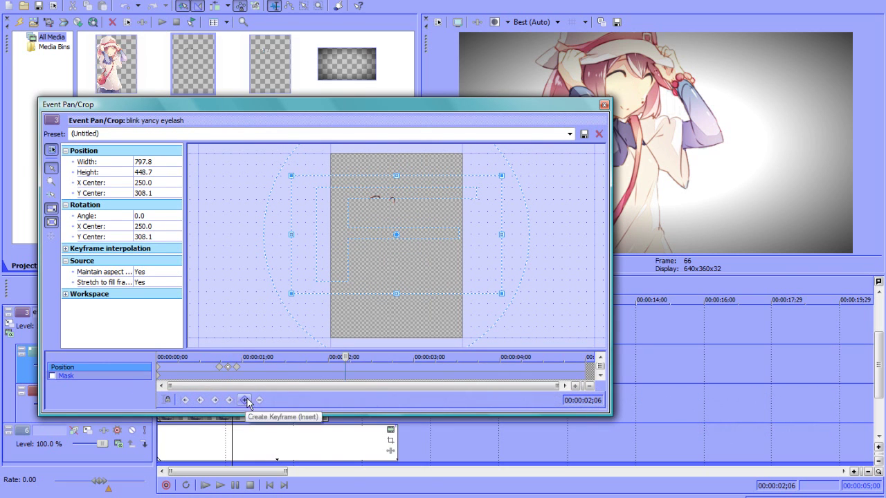
right_click(235, 367)
left_click(267, 240)
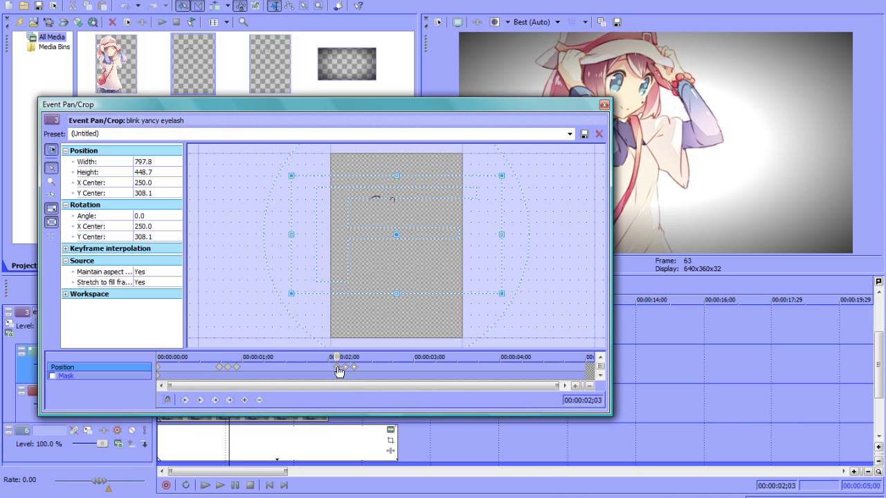
left_click_drag(340, 367, 353, 368)
left_click(605, 105)
left_click(165, 326)
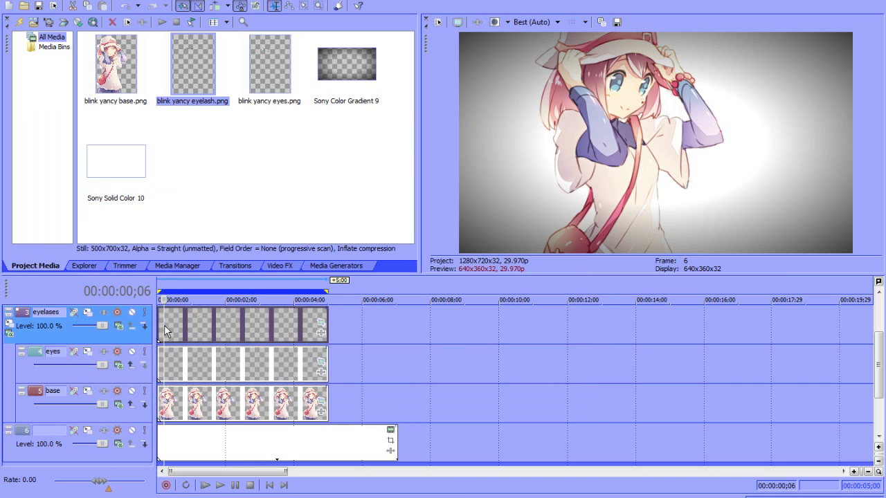
Start the parent motion of the eyelases track and shift the whole character group horizontally to the left as its starting position
left_click(178, 363)
left_click(9, 323)
left_click_drag(474, 0, 414, 127)
left_click_drag(415, 260, 309, 260)
left_click_drag(468, 128, 419, 224)
left_click_drag(282, 381, 270, 381)
Move the character group back right into view at the 00:00:00;06 position keyframe, to an X value of -89.41
left_click(134, 468)
scroll(137, 466, "up", 4)
left_click_drag(210, 398, 331, 392)
left_click(168, 474)
left_click(168, 468)
left_click_drag(167, 457, 283, 457)
Add an ending position keyframe for the character group at 00:00:05;00, where the track events end
left_click_drag(355, 224, 328, 29)
left_click_drag(257, 263, 434, 263)
left_click(328, 369)
left_click(117, 323)
left_click(316, 197)
Set the group's position keyframe at 00:00:00;06 to Smooth interpolation and close the parent motion settings
left_click_drag(127, 309, 113, 309)
left_click(123, 274)
right_click(122, 273)
left_click(142, 382)
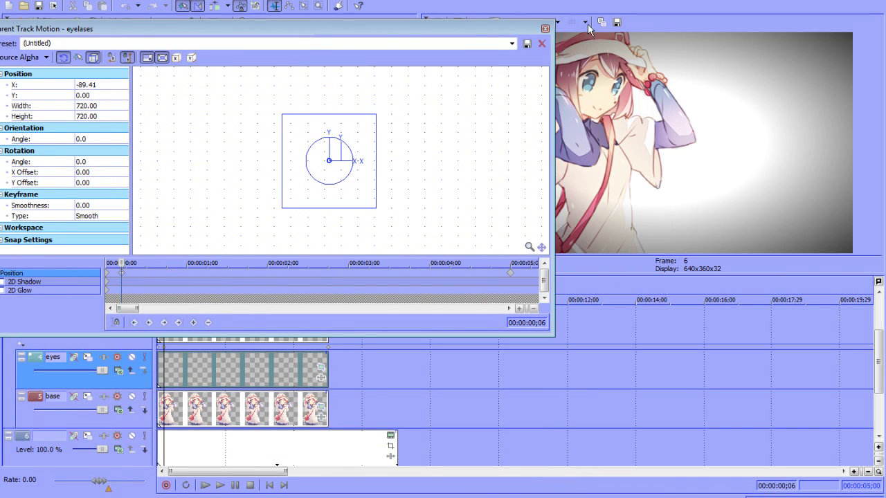
left_click(545, 29)
Apply a Gaussian Blur to the base character event with horizontal range 0.063 and vertical range 0
left_click_drag(162, 400, 163, 402)
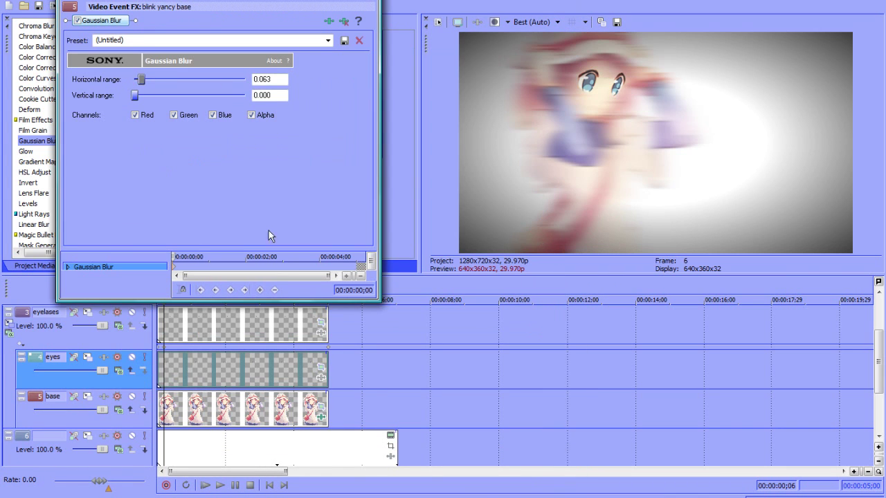